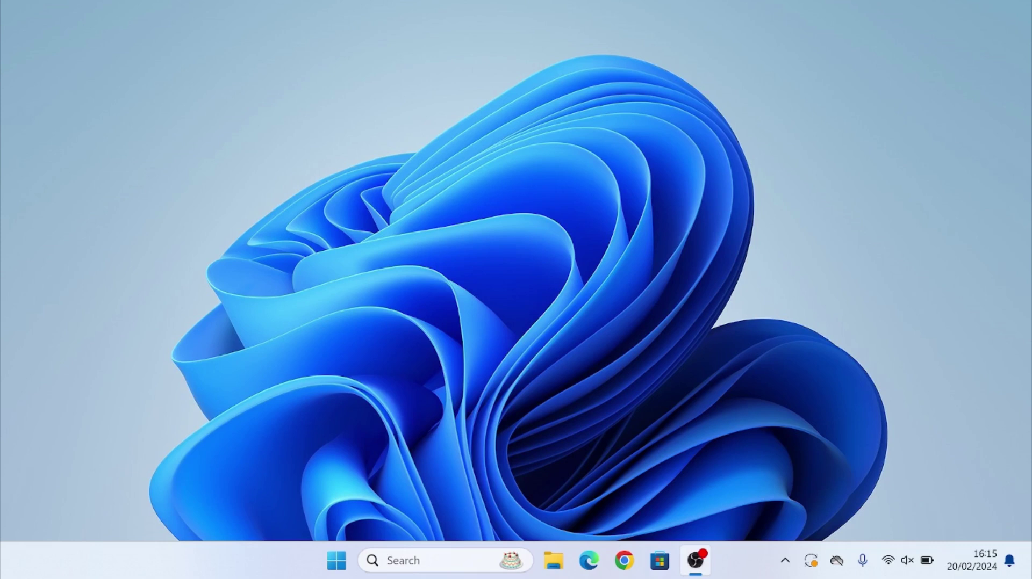
Step: Open Chrome, search Google for sendanywhere and open the Send Anywhere file transfer website
click(624, 562)
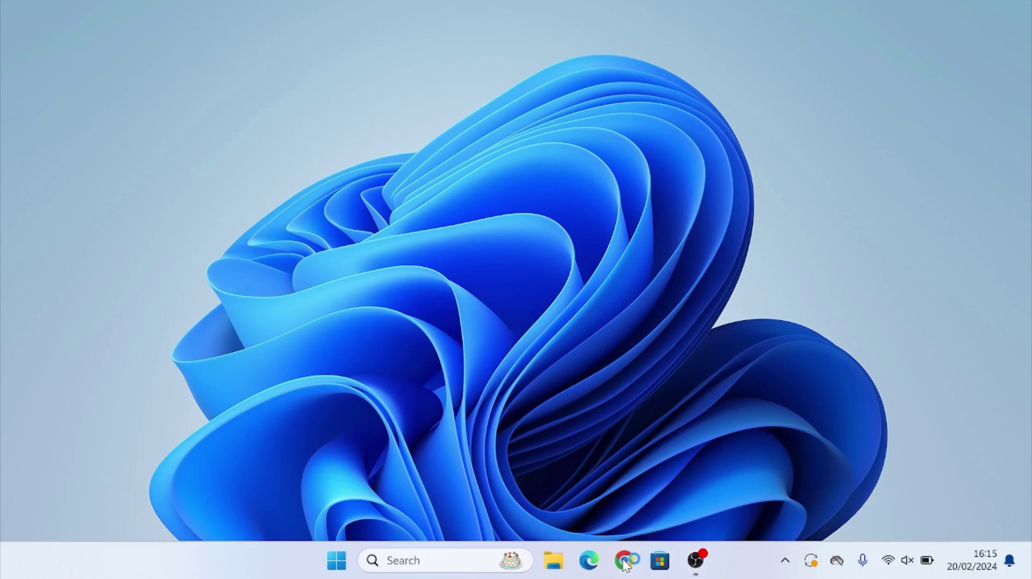
text(sen)
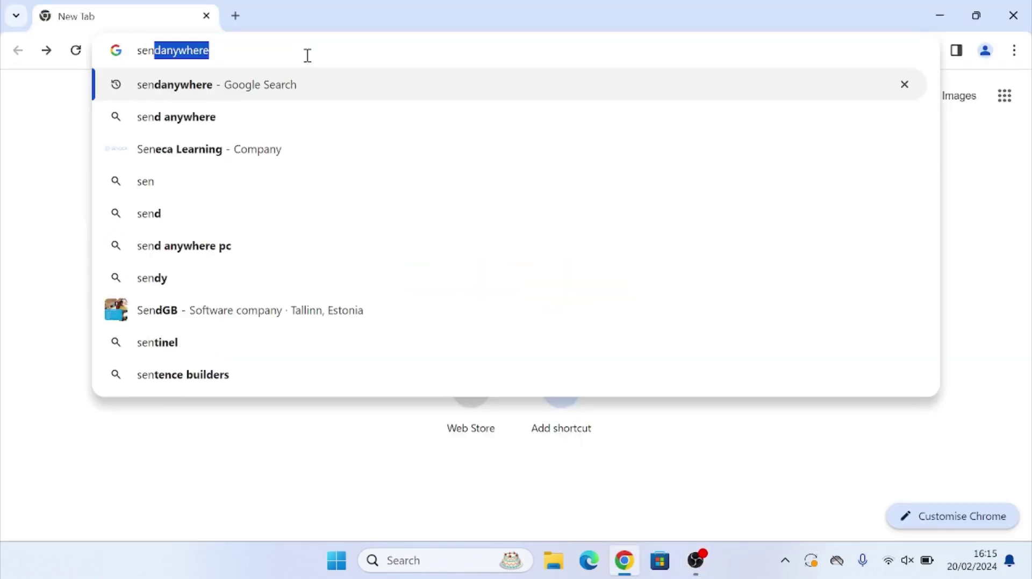
text(danywhere)
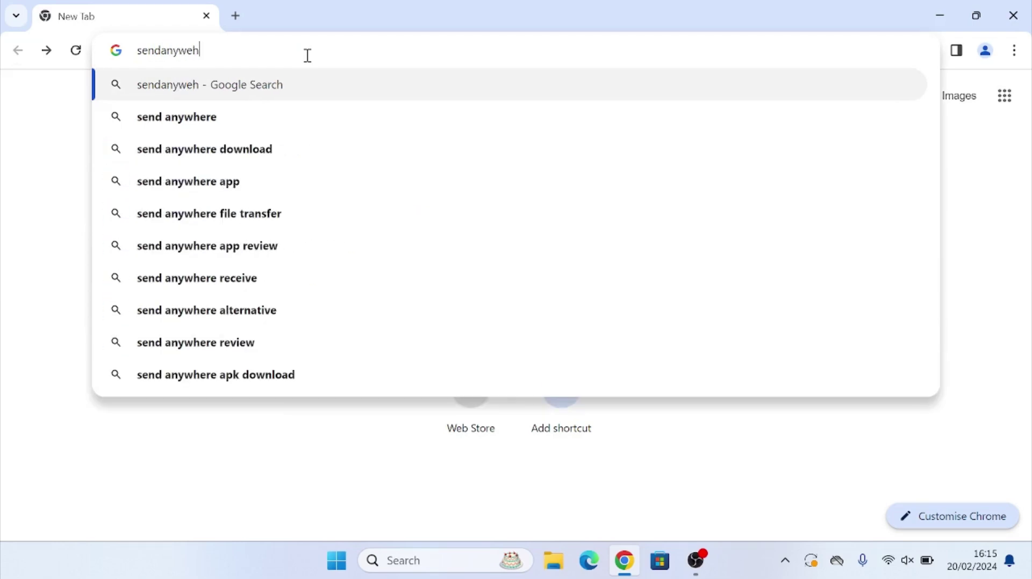
key(Return)
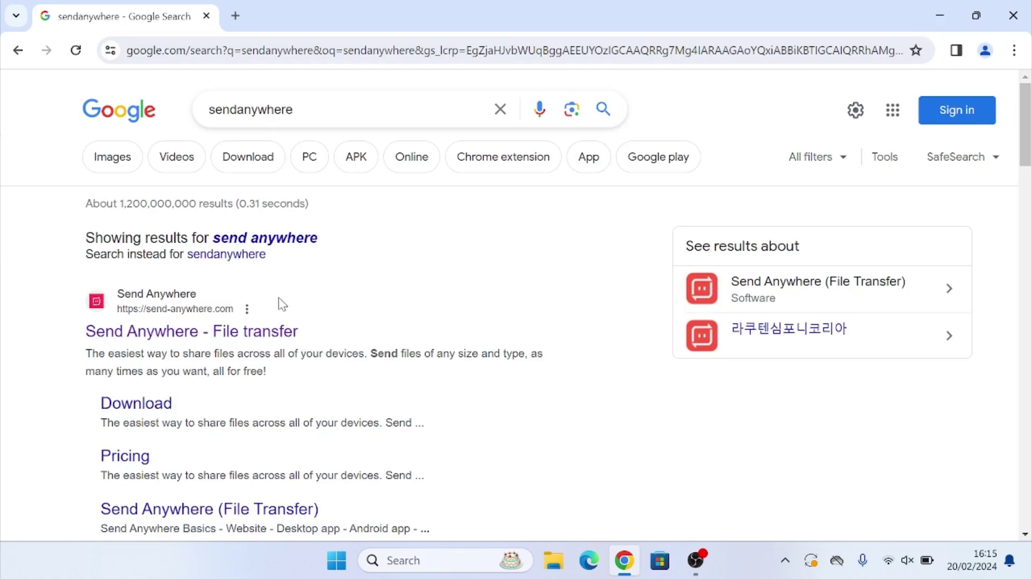
scroll(278, 299, down, 1)
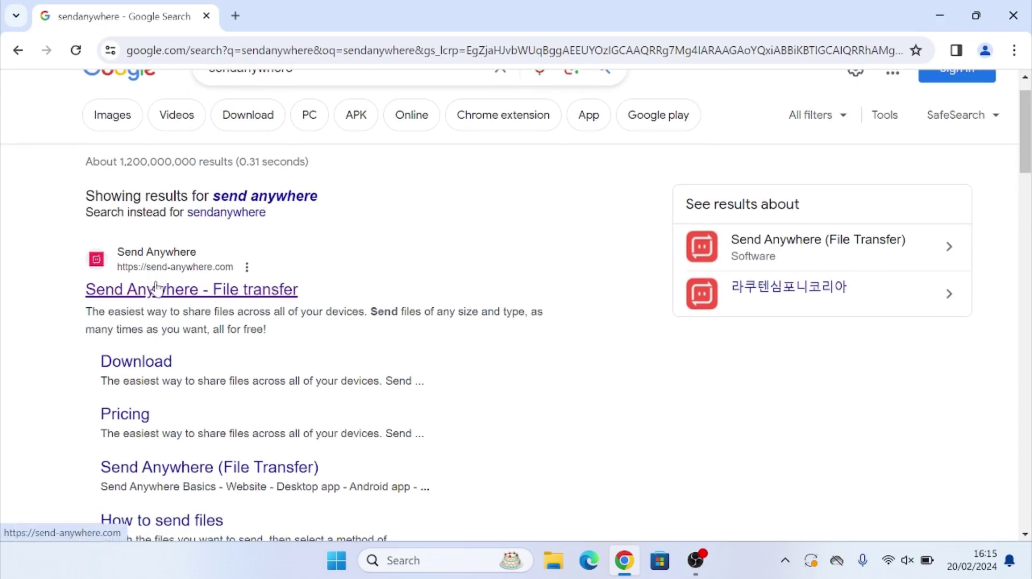
click(156, 289)
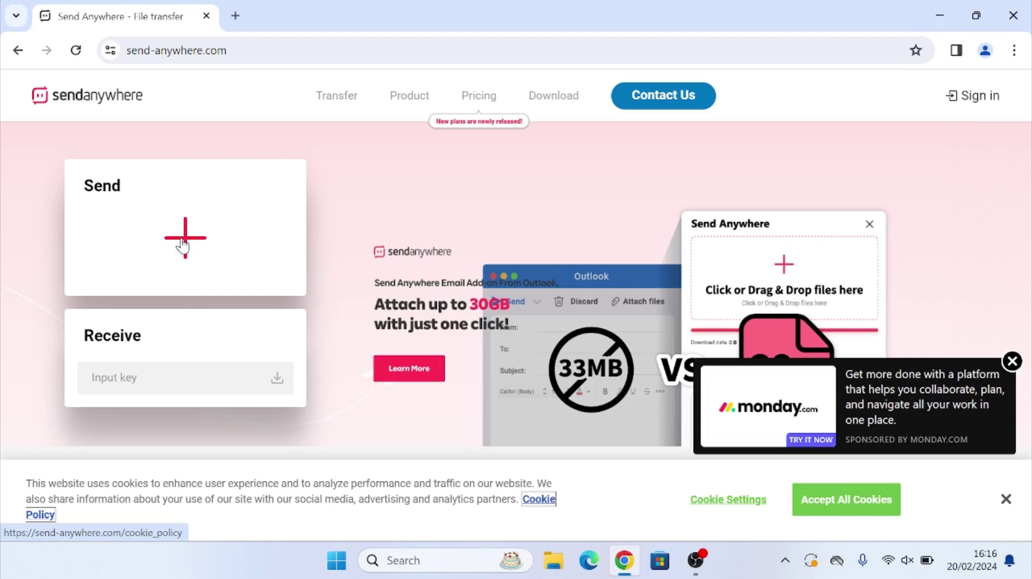
click(185, 238)
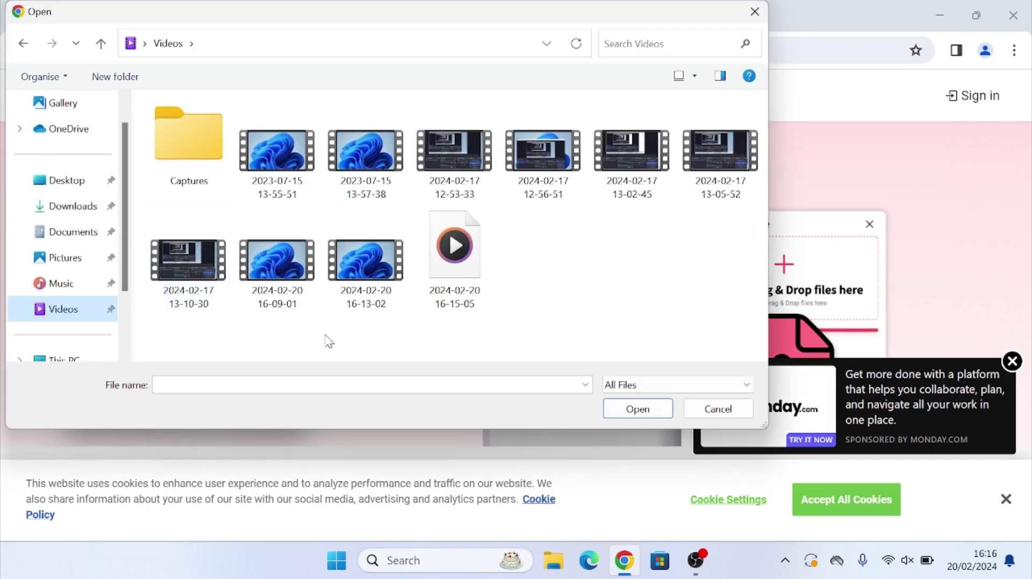
click(283, 175)
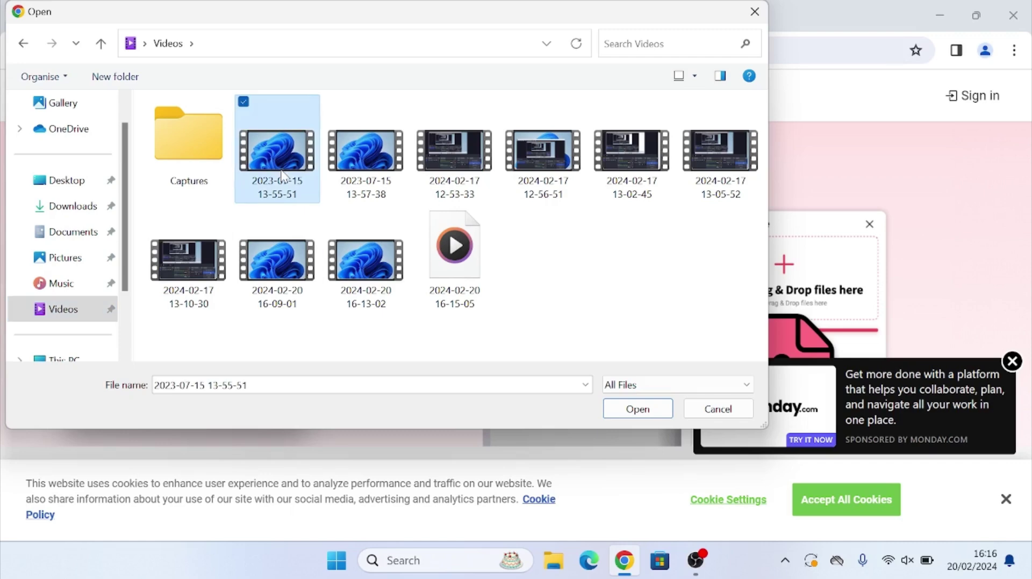
click(636, 411)
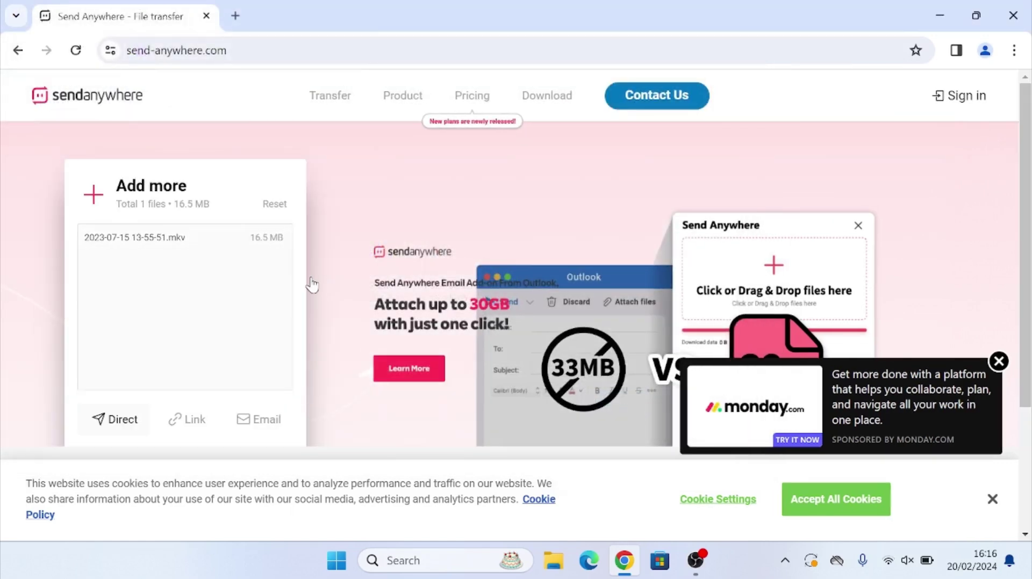
scroll(312, 284, down, 1)
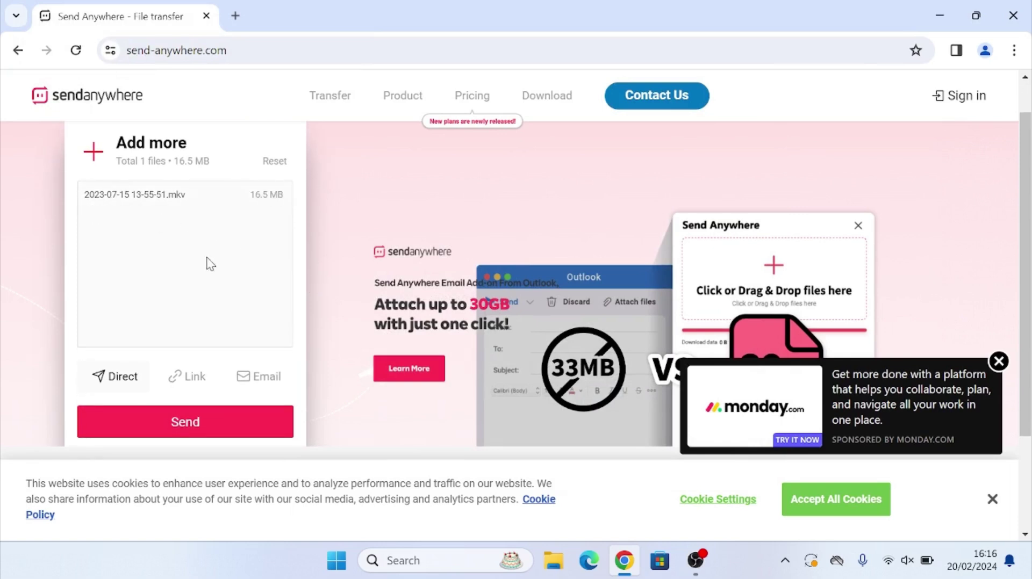
click(93, 152)
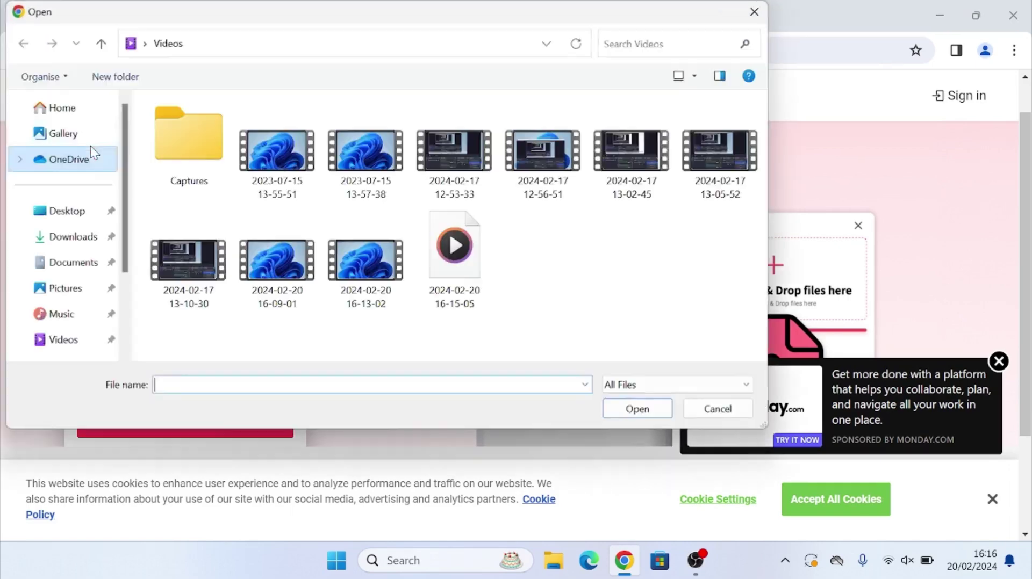
double_click(363, 164)
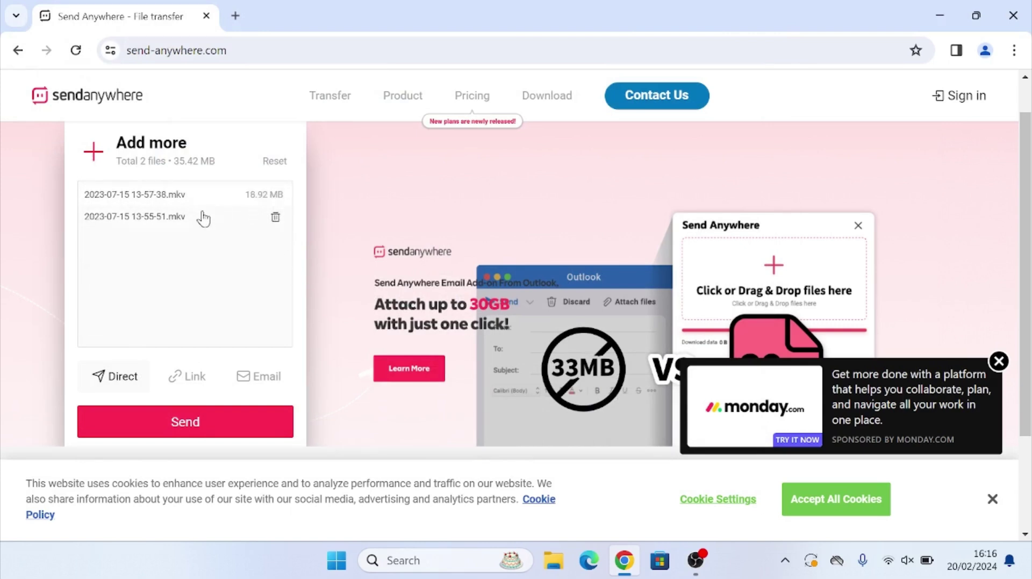
click(275, 219)
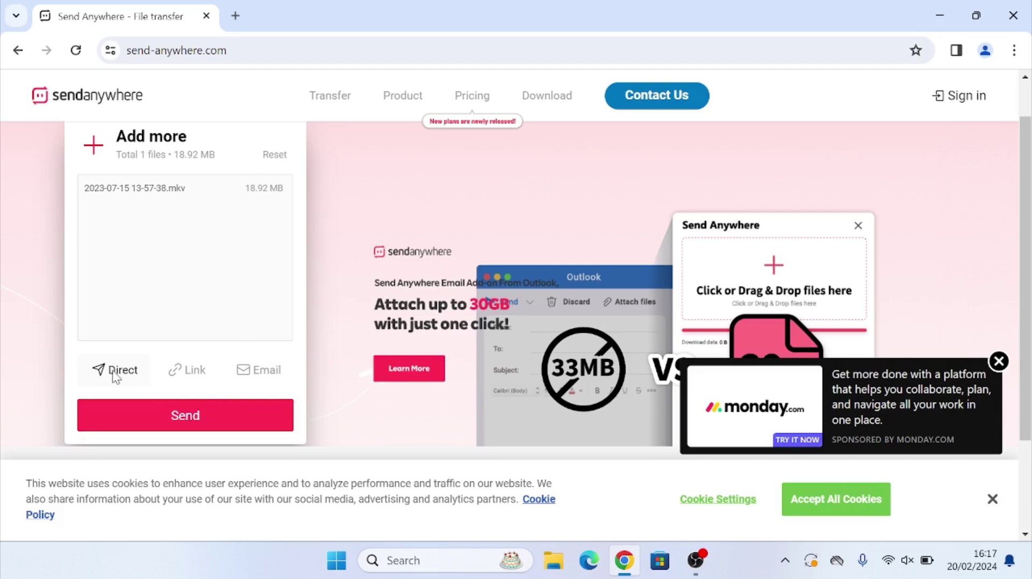
click(178, 424)
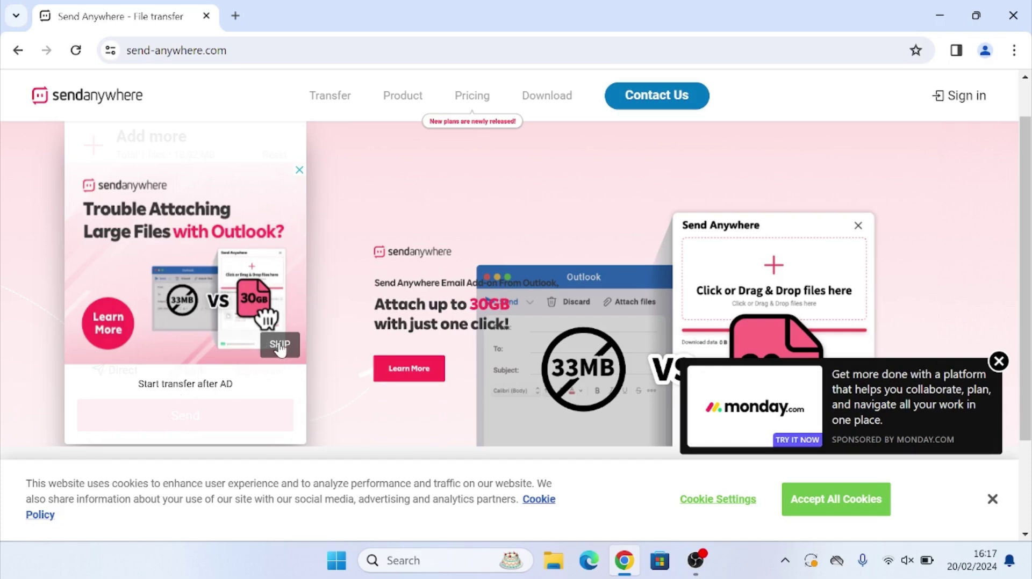
click(280, 347)
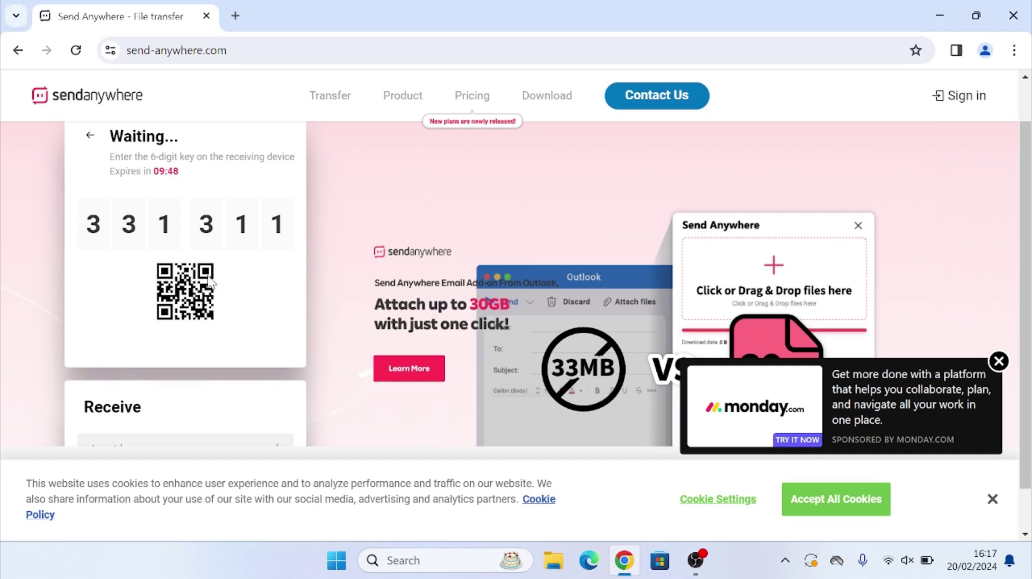
Step: Open the Send Anywhere website in a second browser tab to act as the receiving side
click(235, 16)
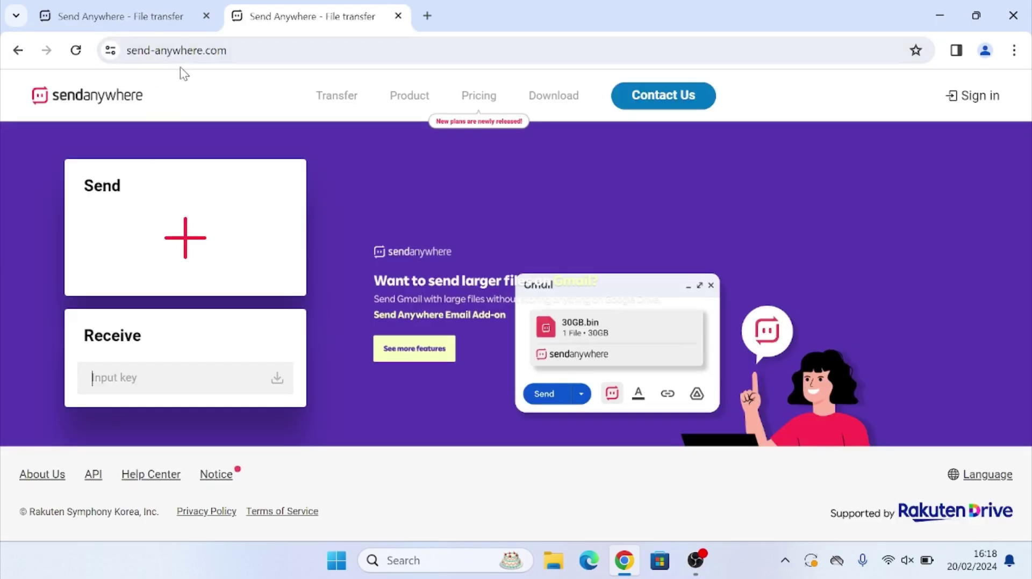
click(124, 382)
click(110, 50)
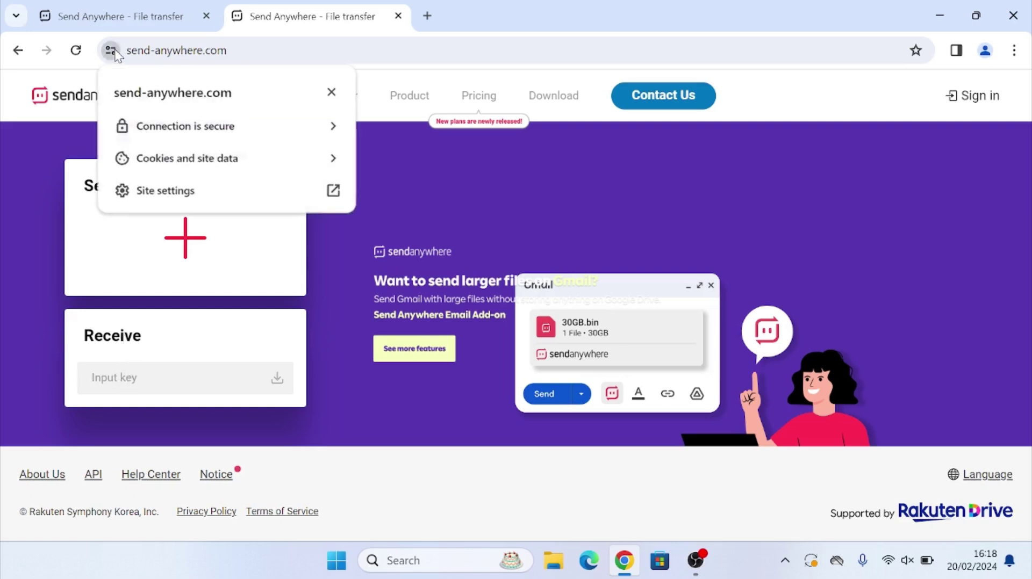
click(21, 110)
Step: Check the six-digit transfer key in the sending tab, enter it under Receive in the second tab and start the download, skipping the advertisement
click(100, 15)
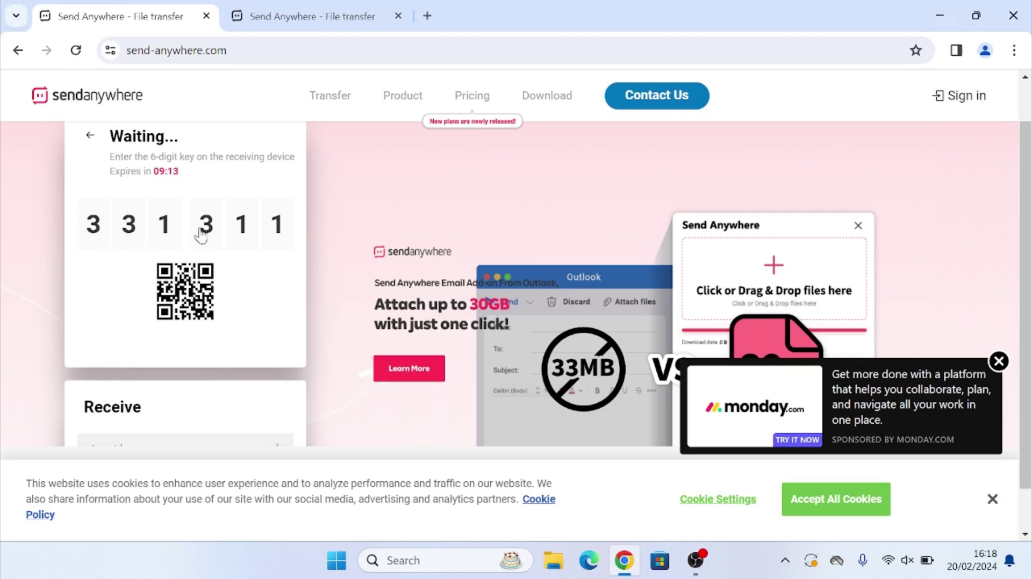
click(269, 14)
click(159, 375)
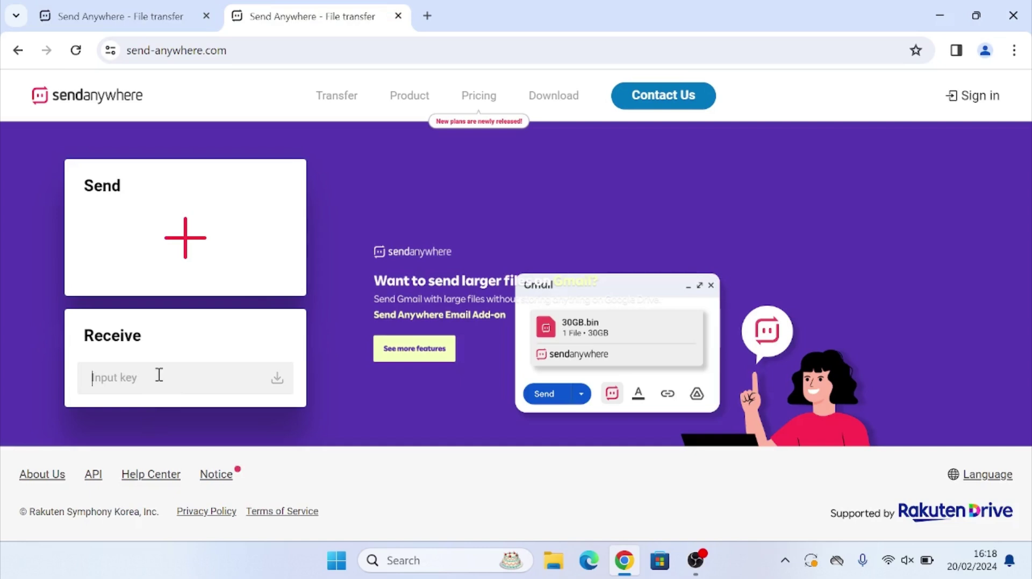
text(331311)
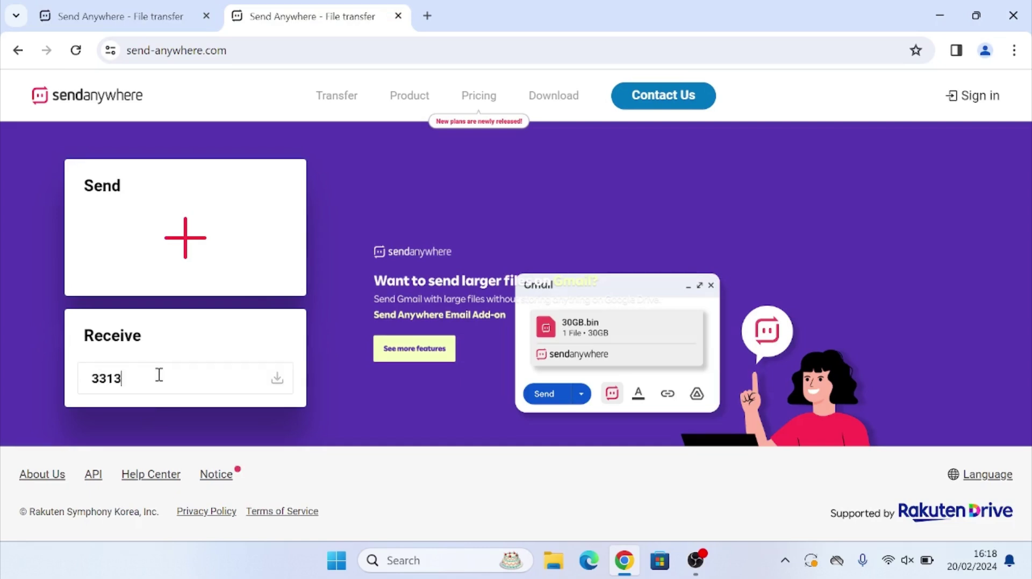
click(278, 381)
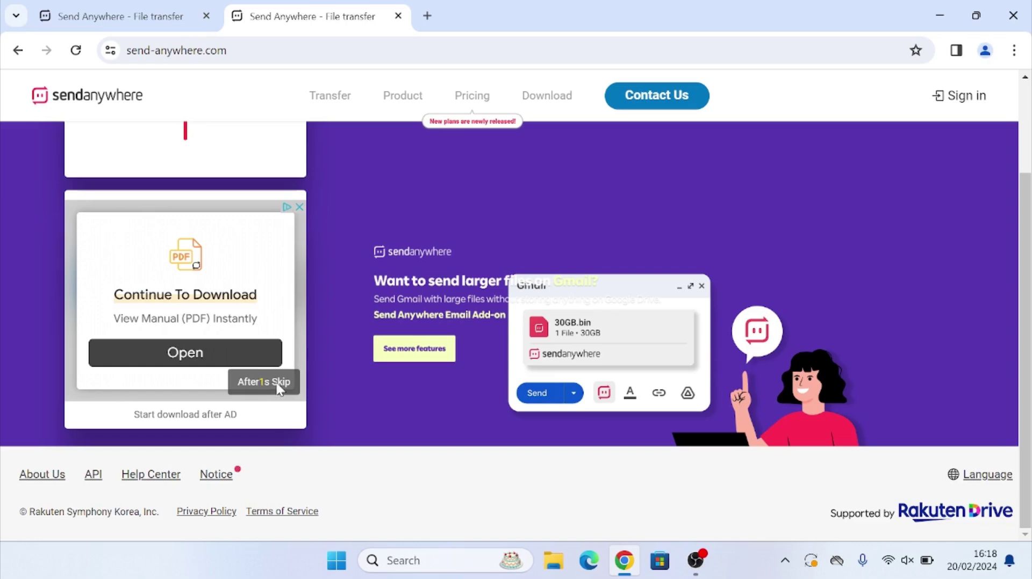
click(285, 386)
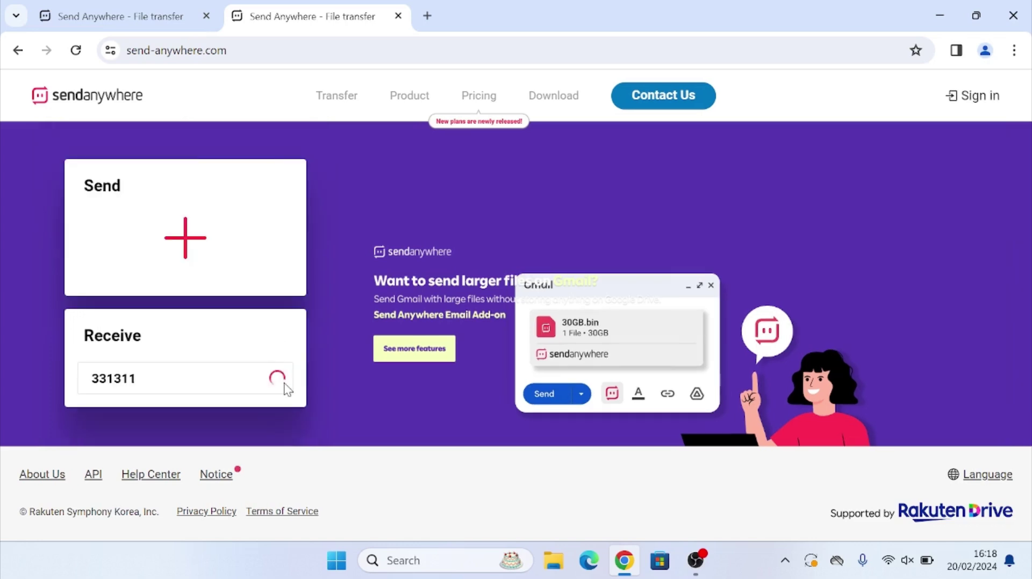
Step: Follow the file's transfer progress in both the receiving tab and the sending tab
scroll(285, 384, down, 5)
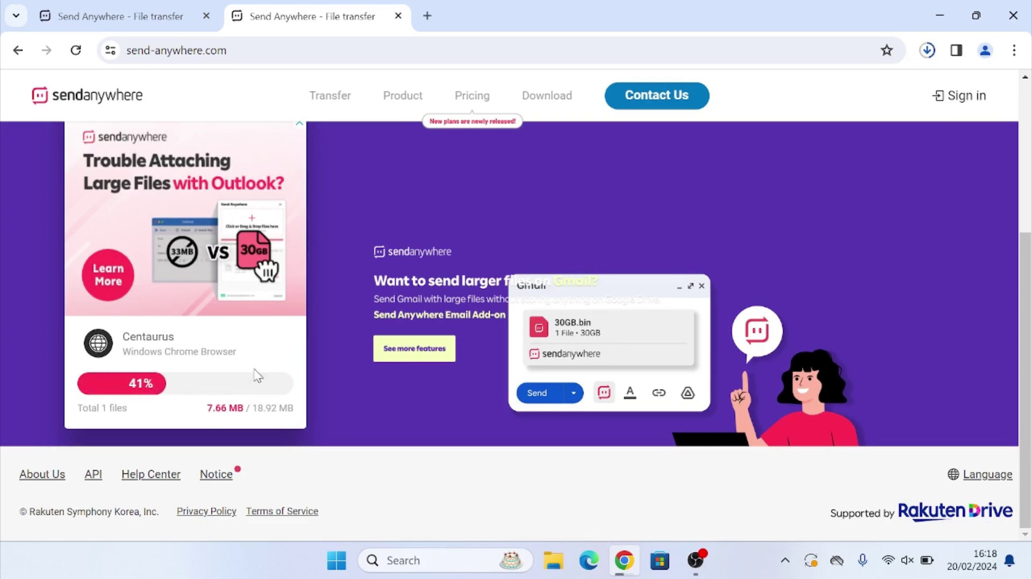
click(163, 16)
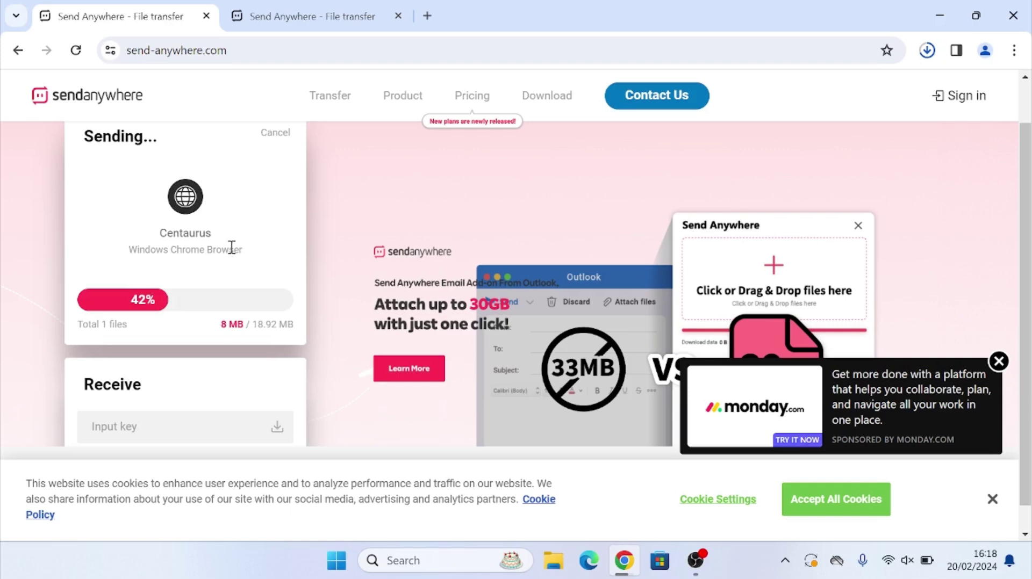
click(277, 16)
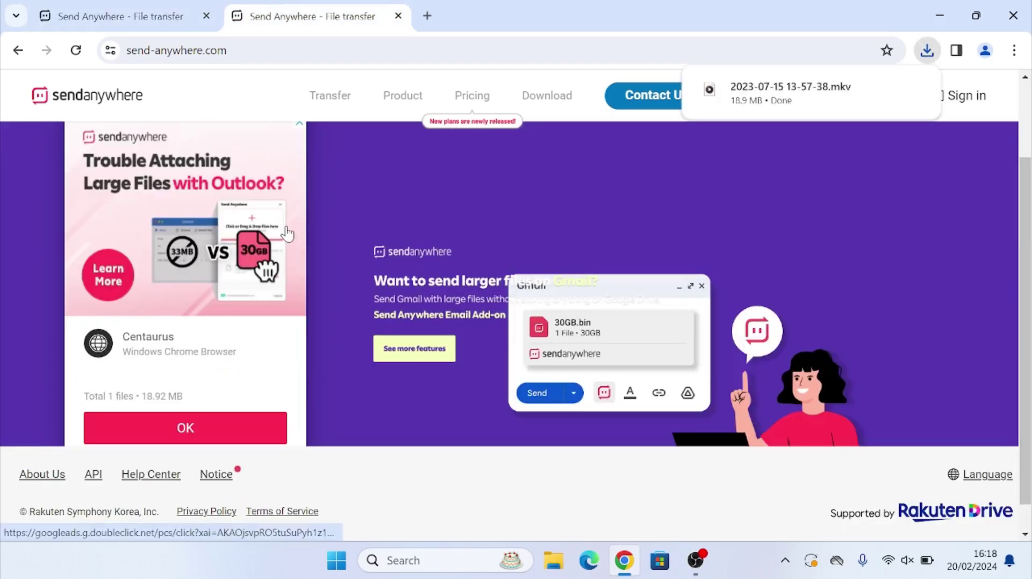
mouse_move(843, 99)
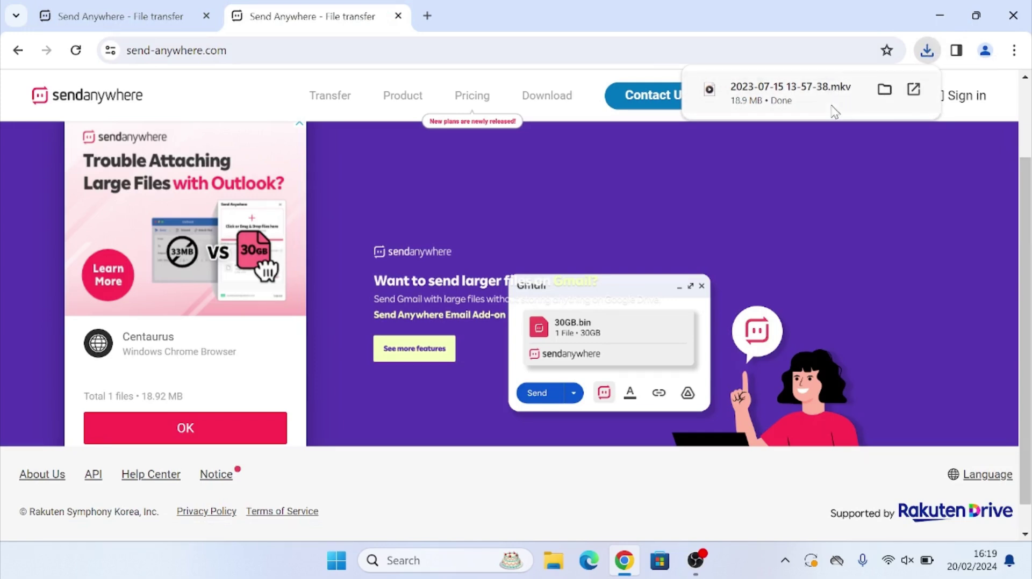
click(884, 90)
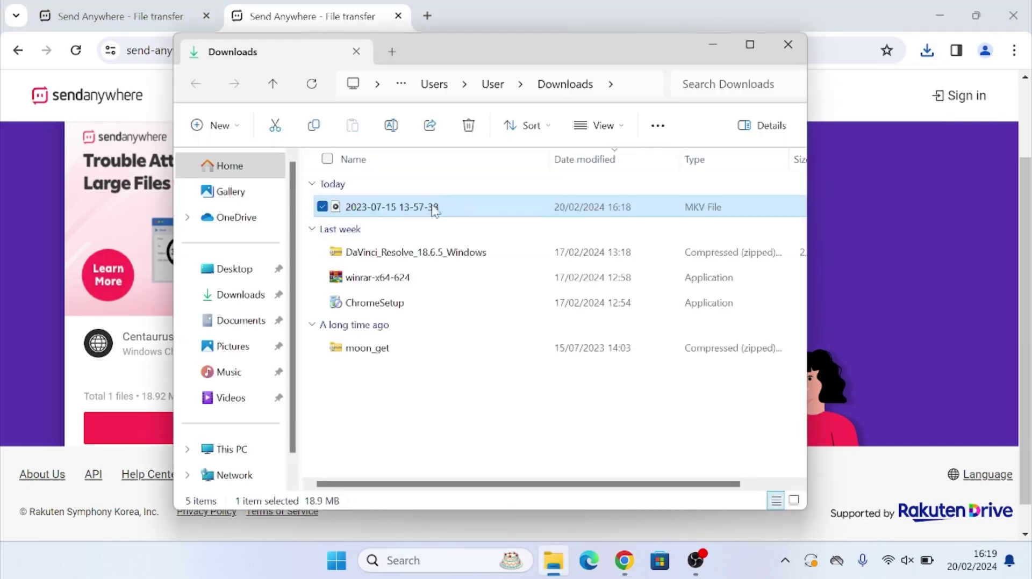
click(788, 44)
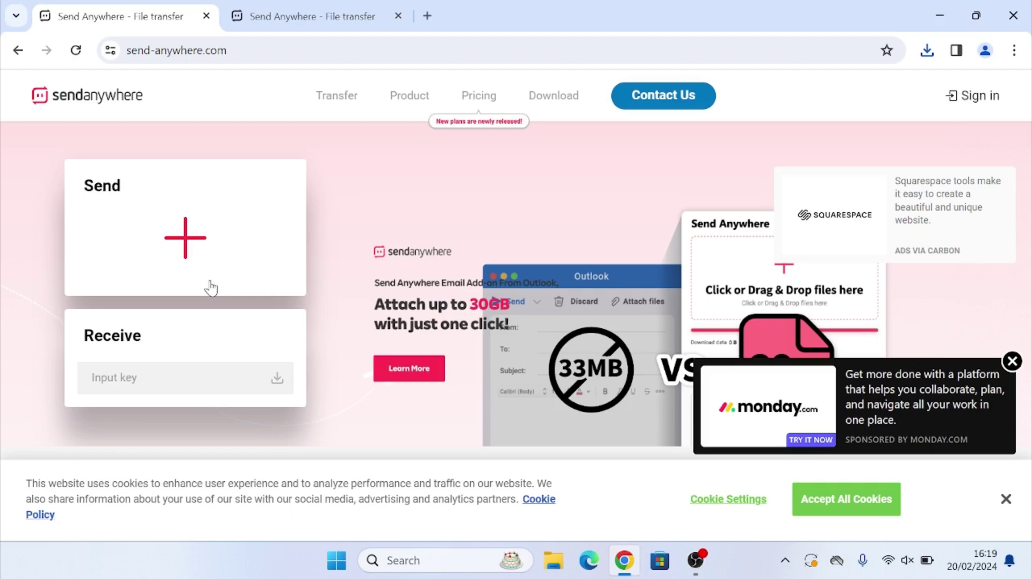
click(185, 239)
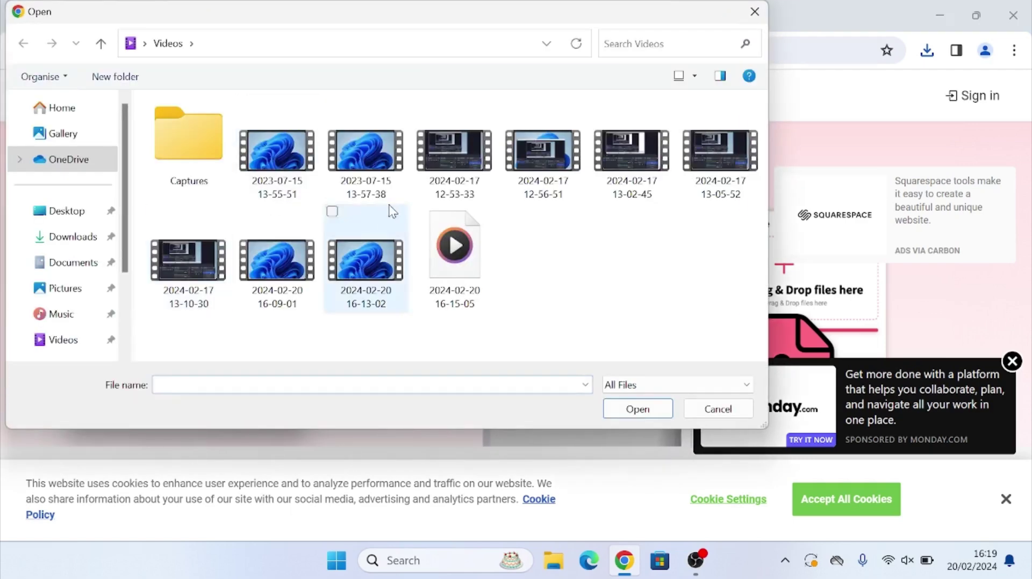
double_click(263, 150)
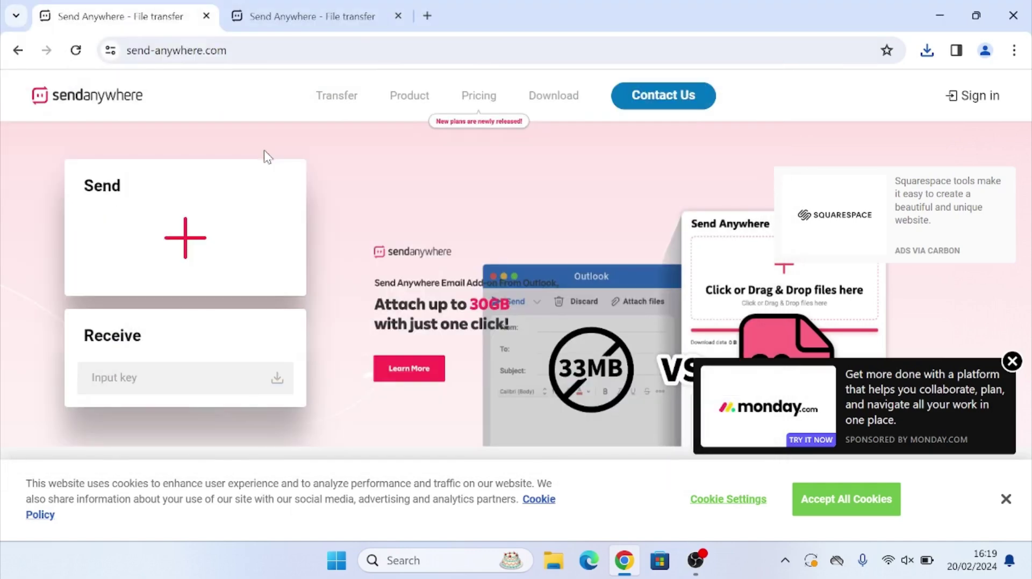
scroll(276, 338, down, 1)
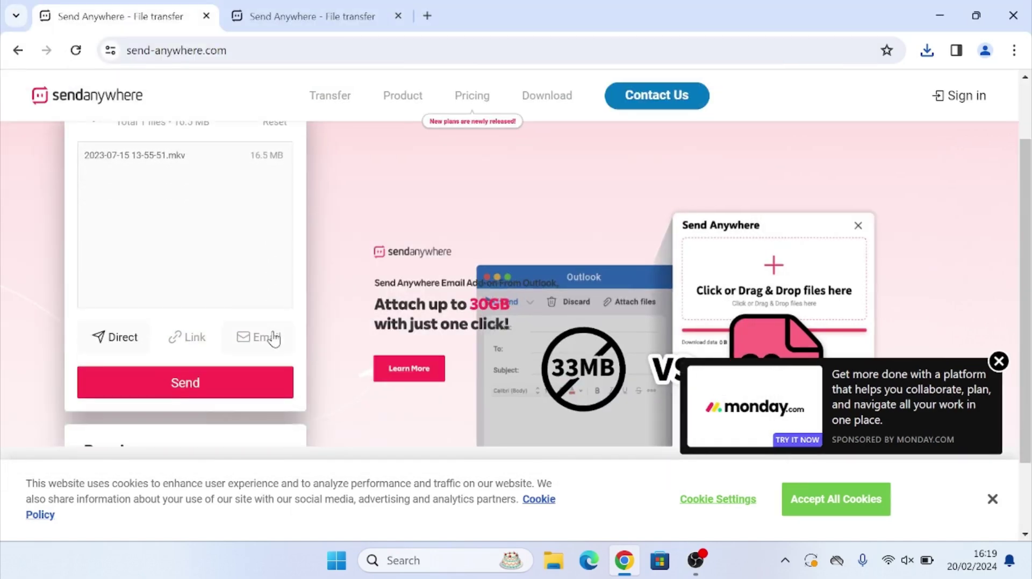
click(203, 335)
Step: Accept all cookies on the website and look through the sign-in options required for link sharing
scroll(260, 359, down, 1)
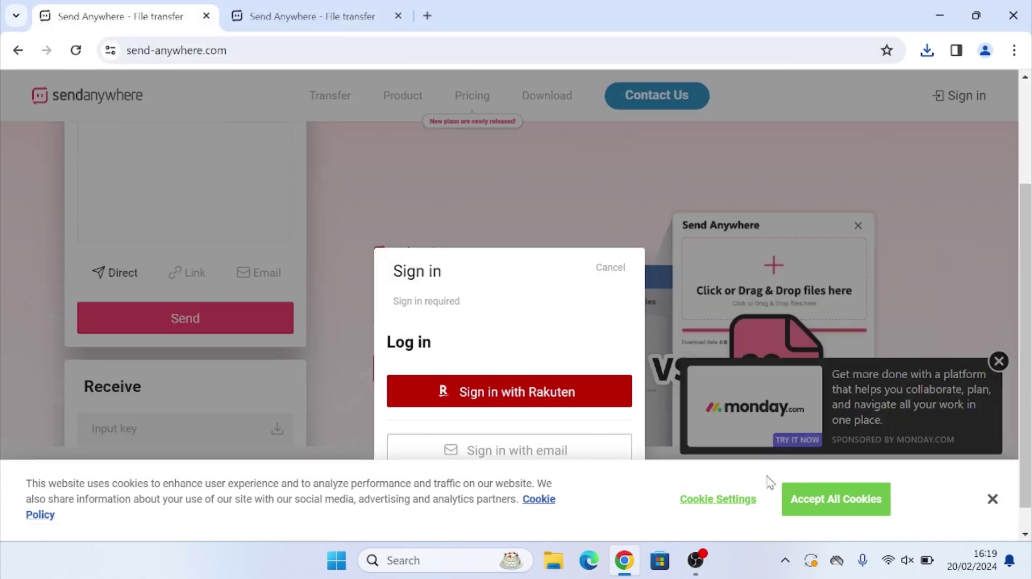
click(801, 491)
scroll(611, 450, down, 1)
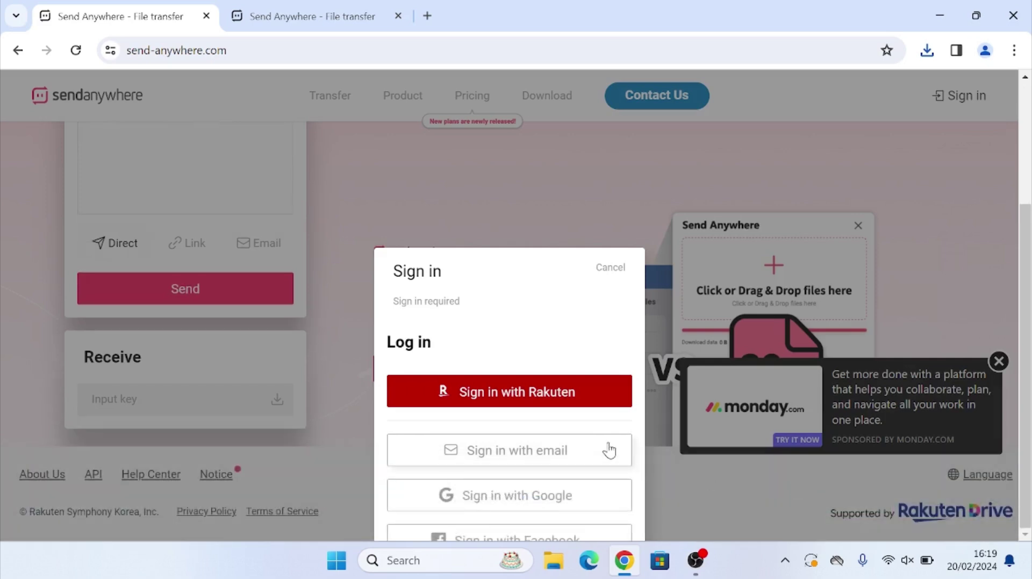
scroll(320, 337, up, 3)
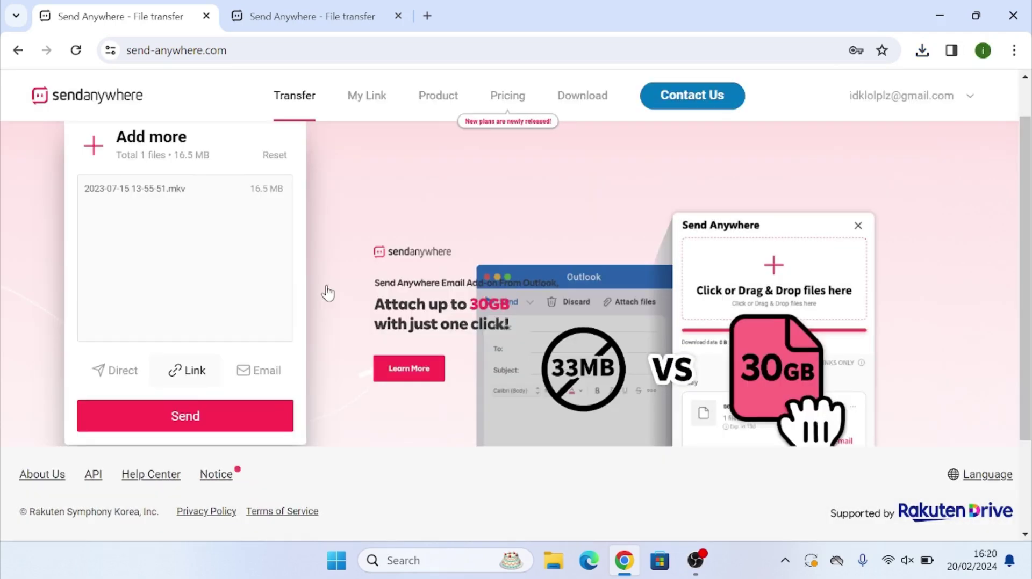
click(189, 411)
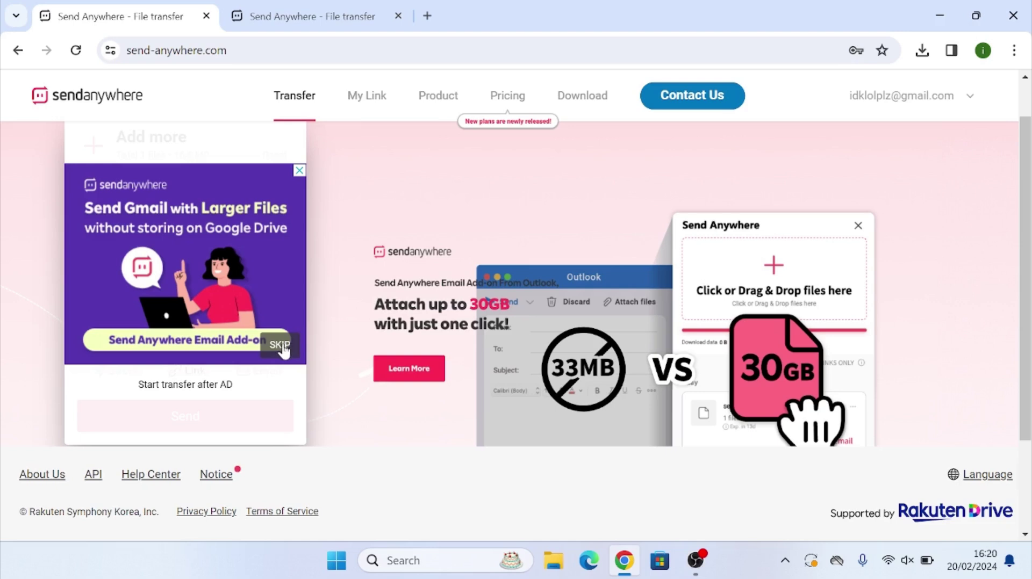
click(280, 346)
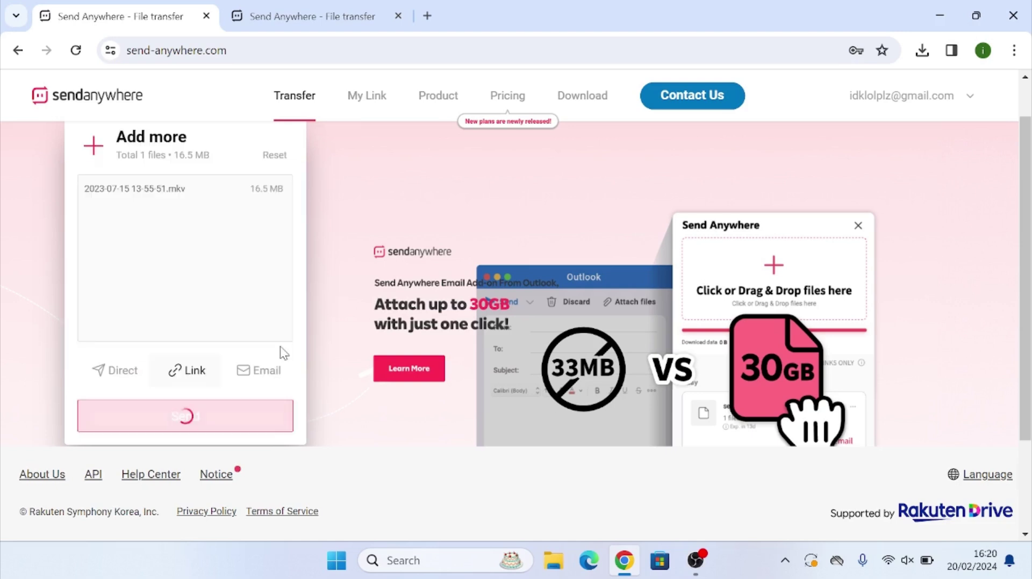
scroll(198, 301, up, 1)
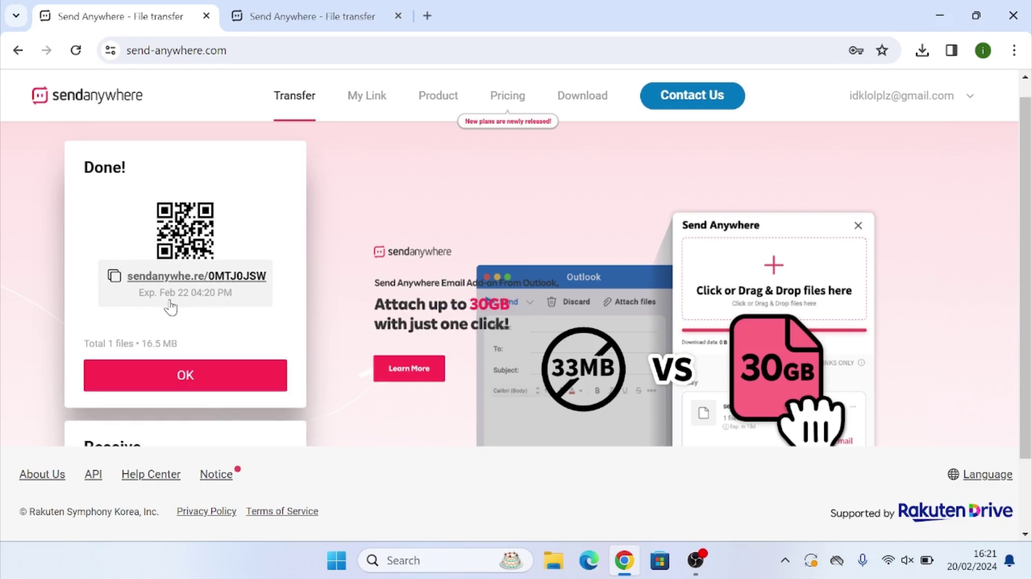
click(114, 277)
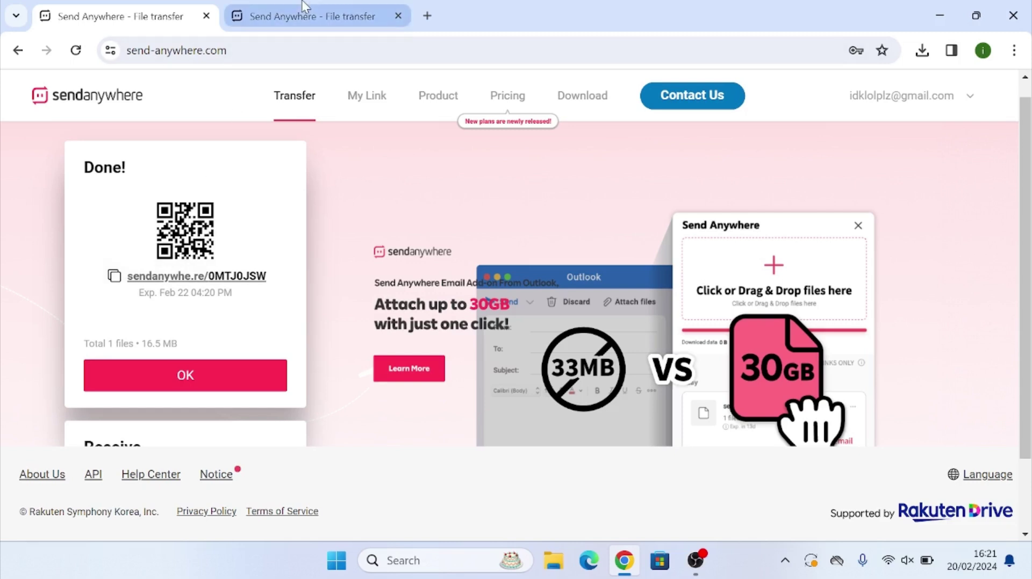
Step: Open the copied share link in the receiving tab
click(343, 7)
click(308, 44)
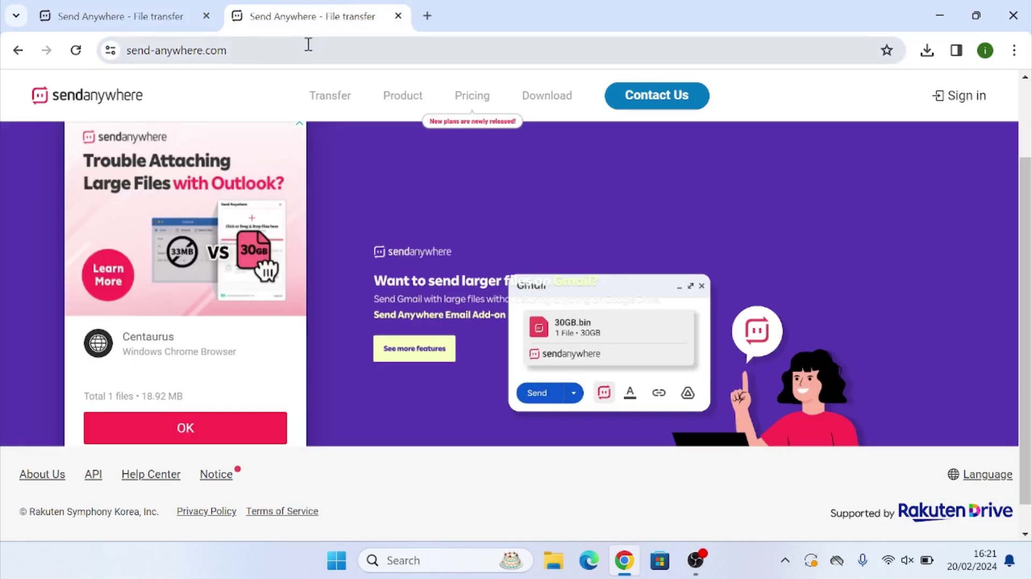
key(ctrl+v)
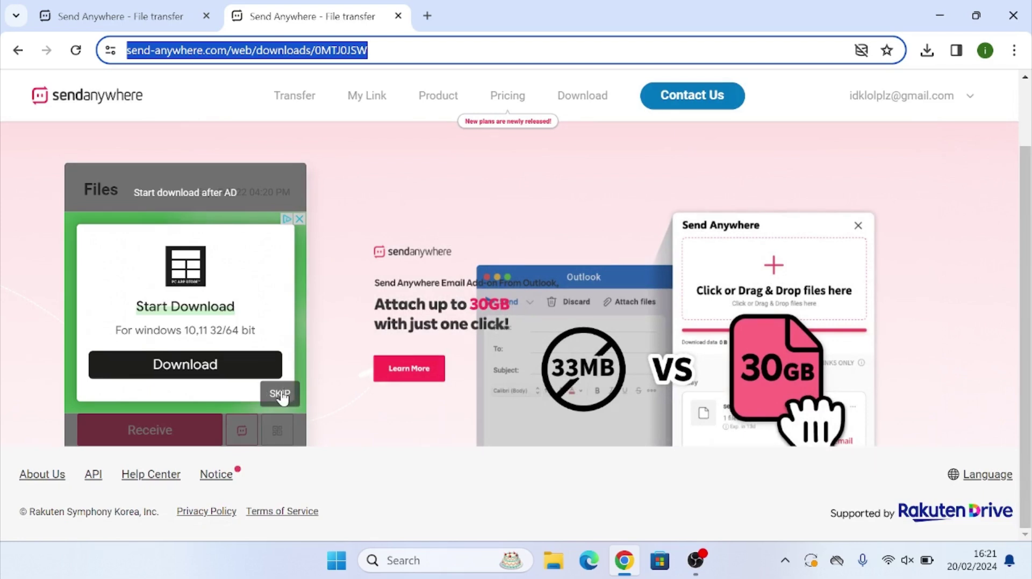
click(282, 393)
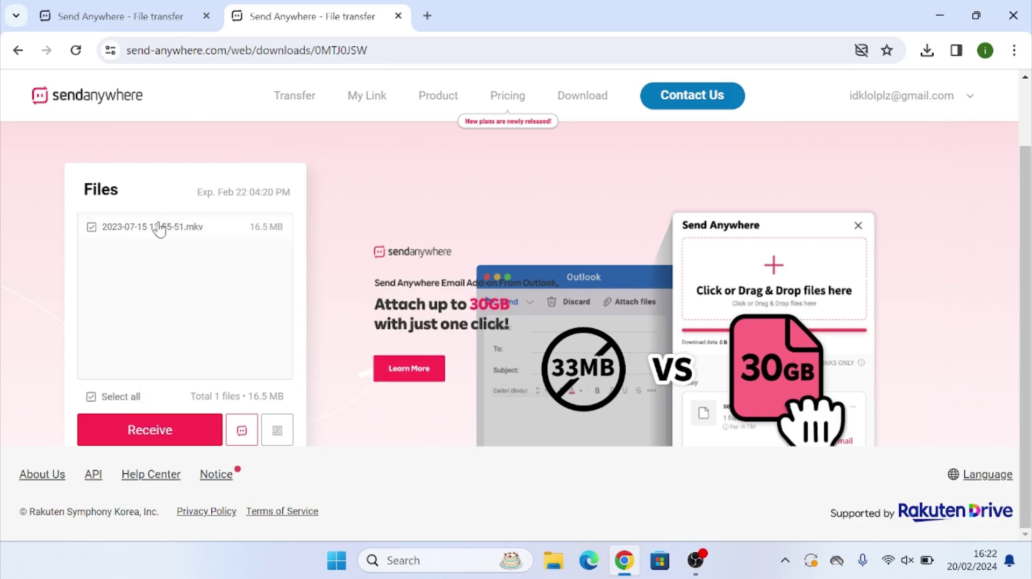
click(169, 436)
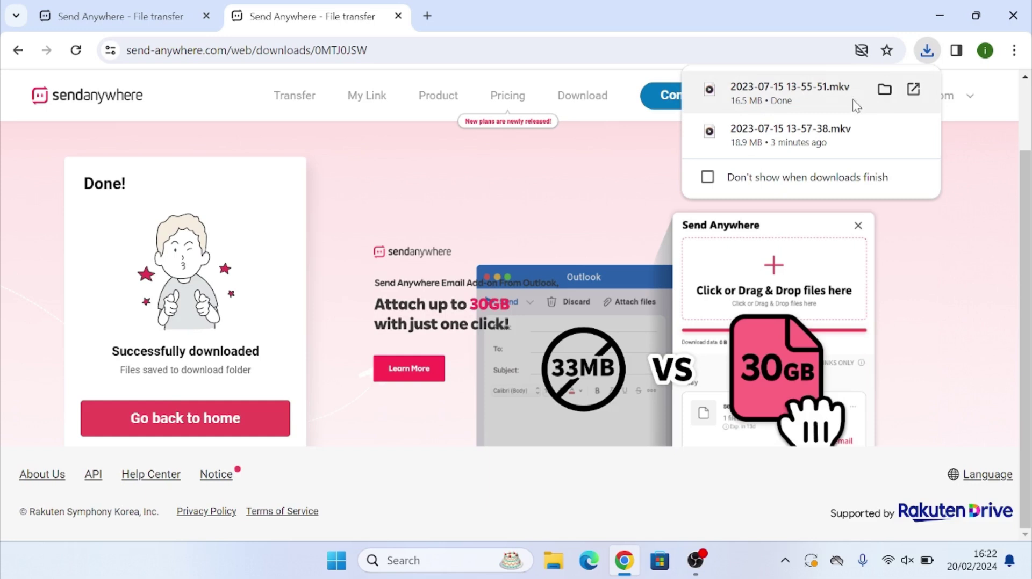
click(122, 10)
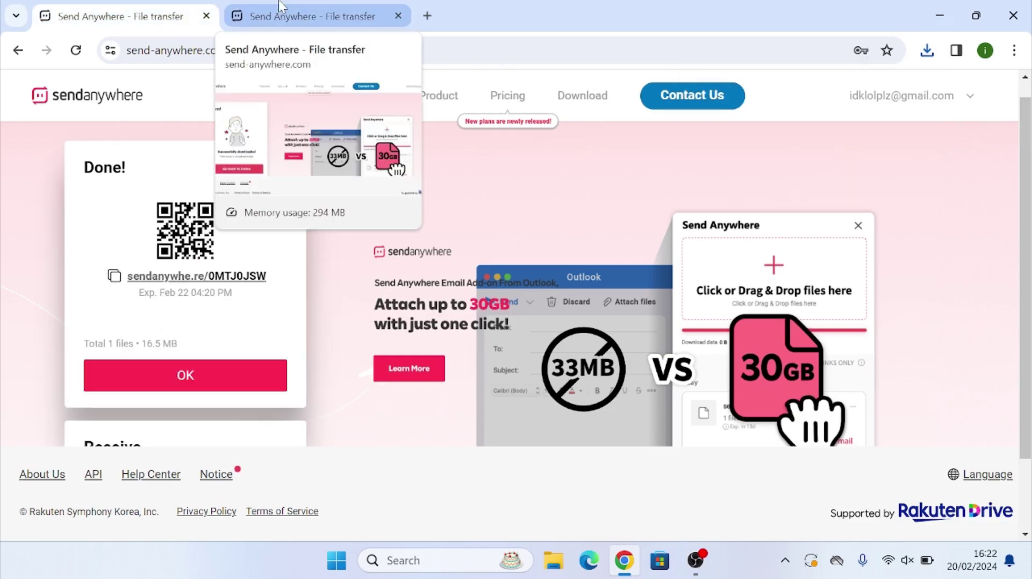